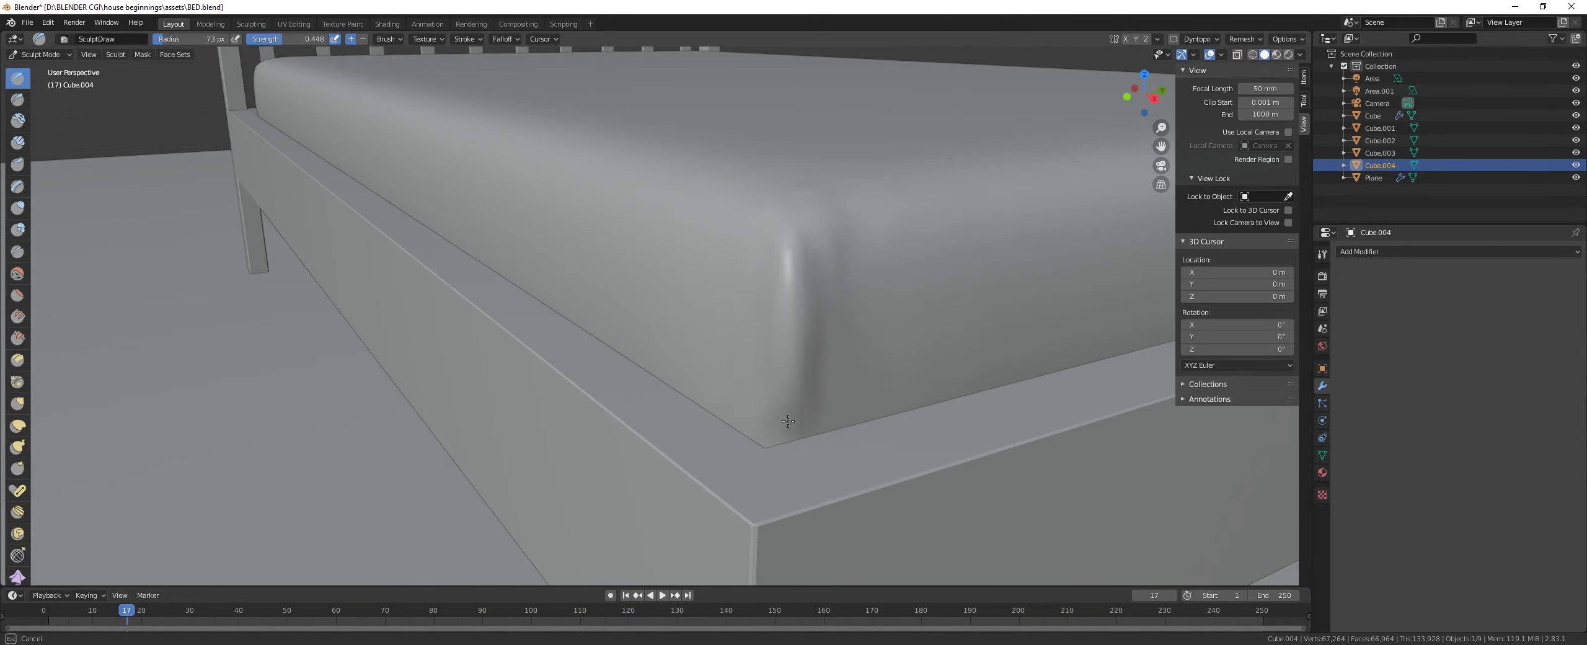
- Sculpt the mattress surface near its corner with the Draw brush
middle_drag(788, 421, 748, 285)
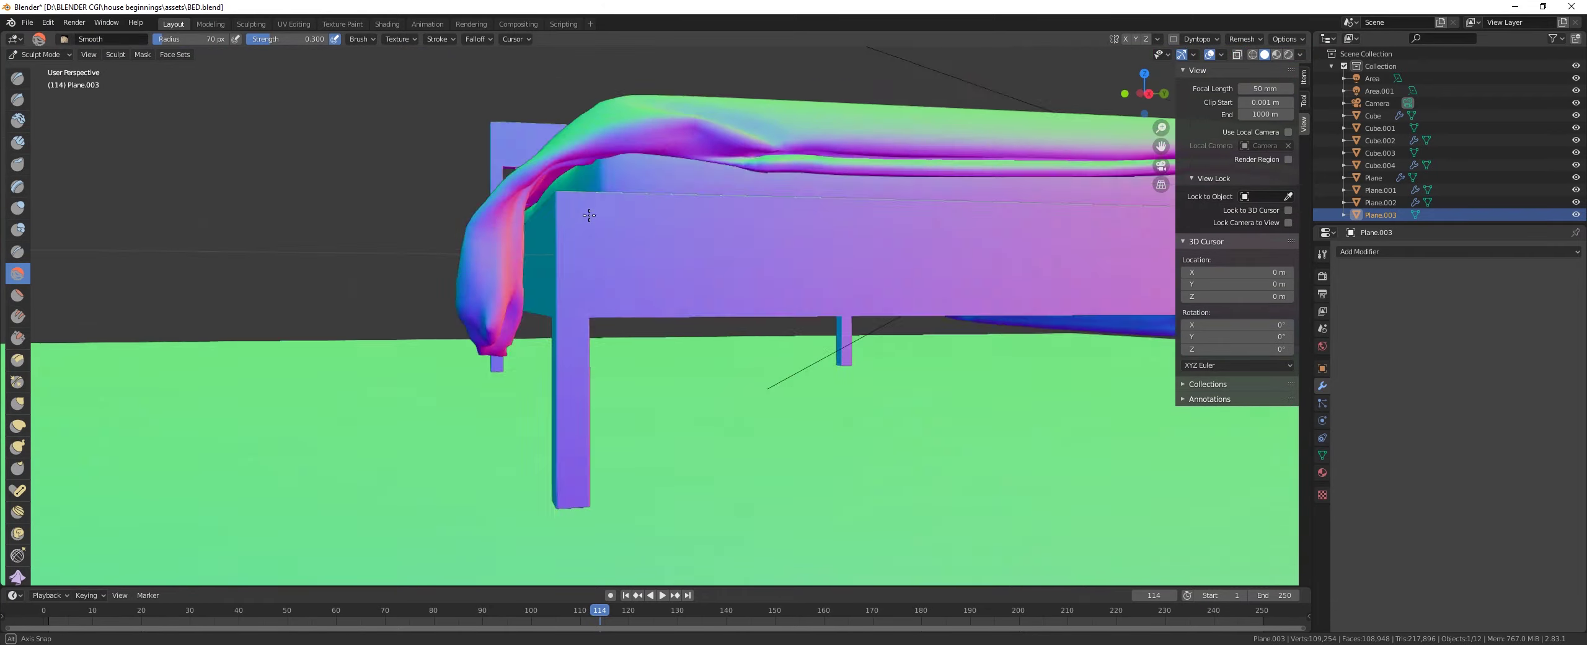
- Orbit and zoom around the draped blanket to inspect its hanging edges and folds
middle_drag(657, 111, 768, 287)
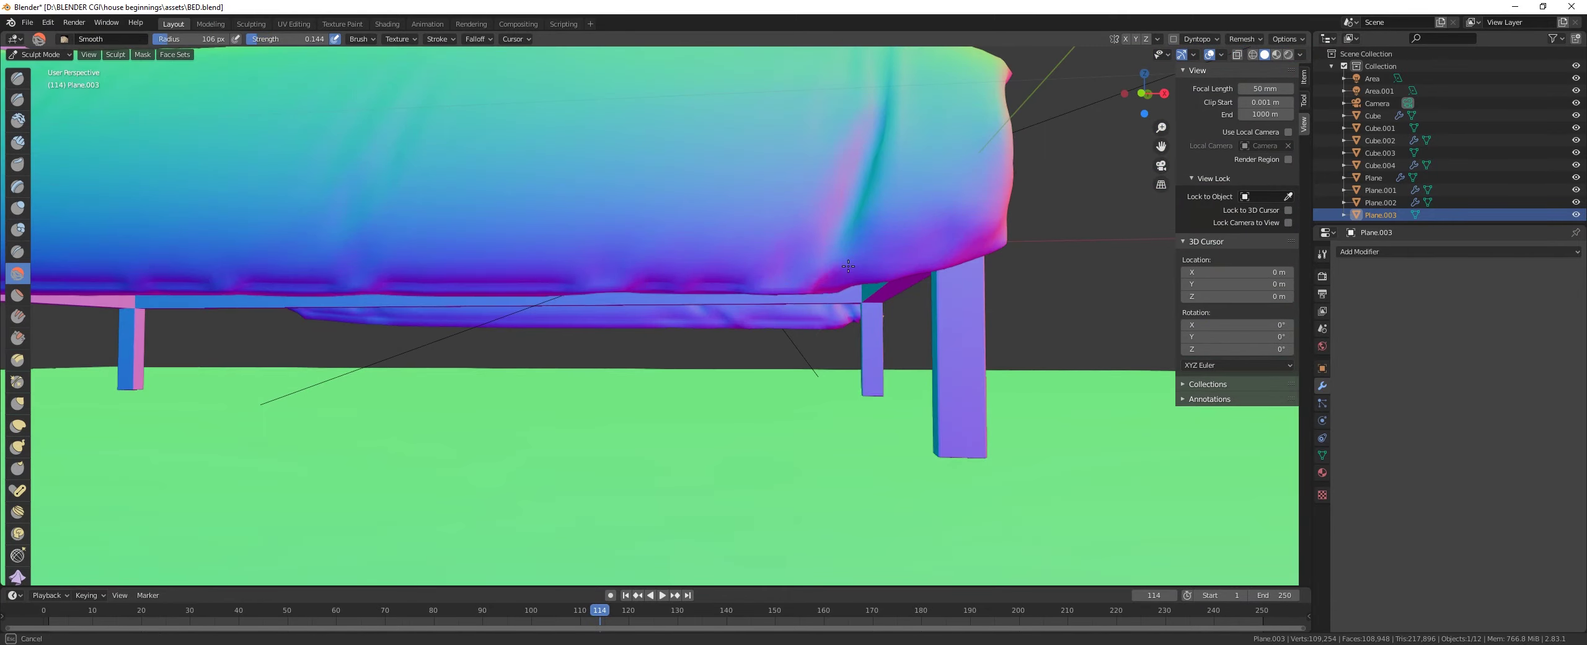
middle_drag(849, 266, 744, 315)
mouse_move(454, 283)
middle_down()
mouse_move(836, 224)
mouse_move(754, 319)
mouse_move(443, 259)
middle_up()
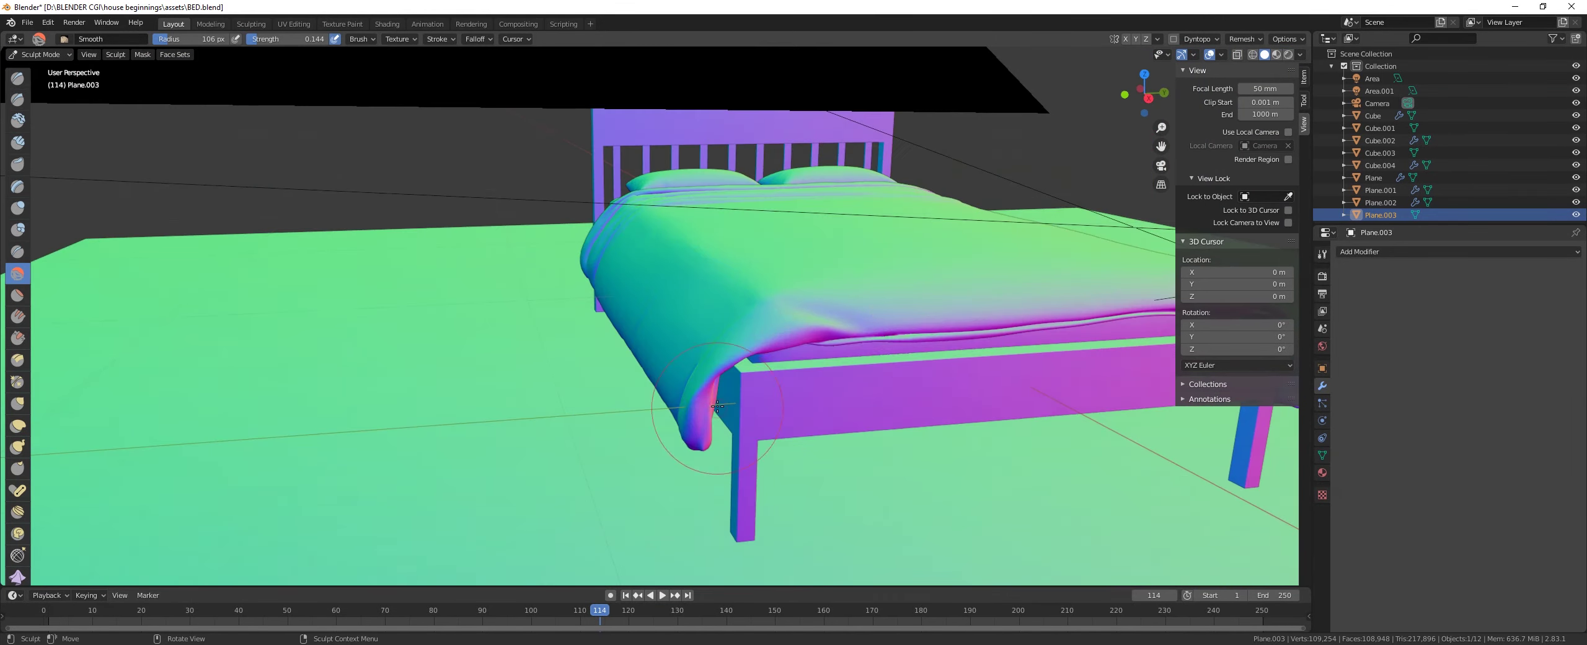
middle_drag(734, 288, 17, 541)
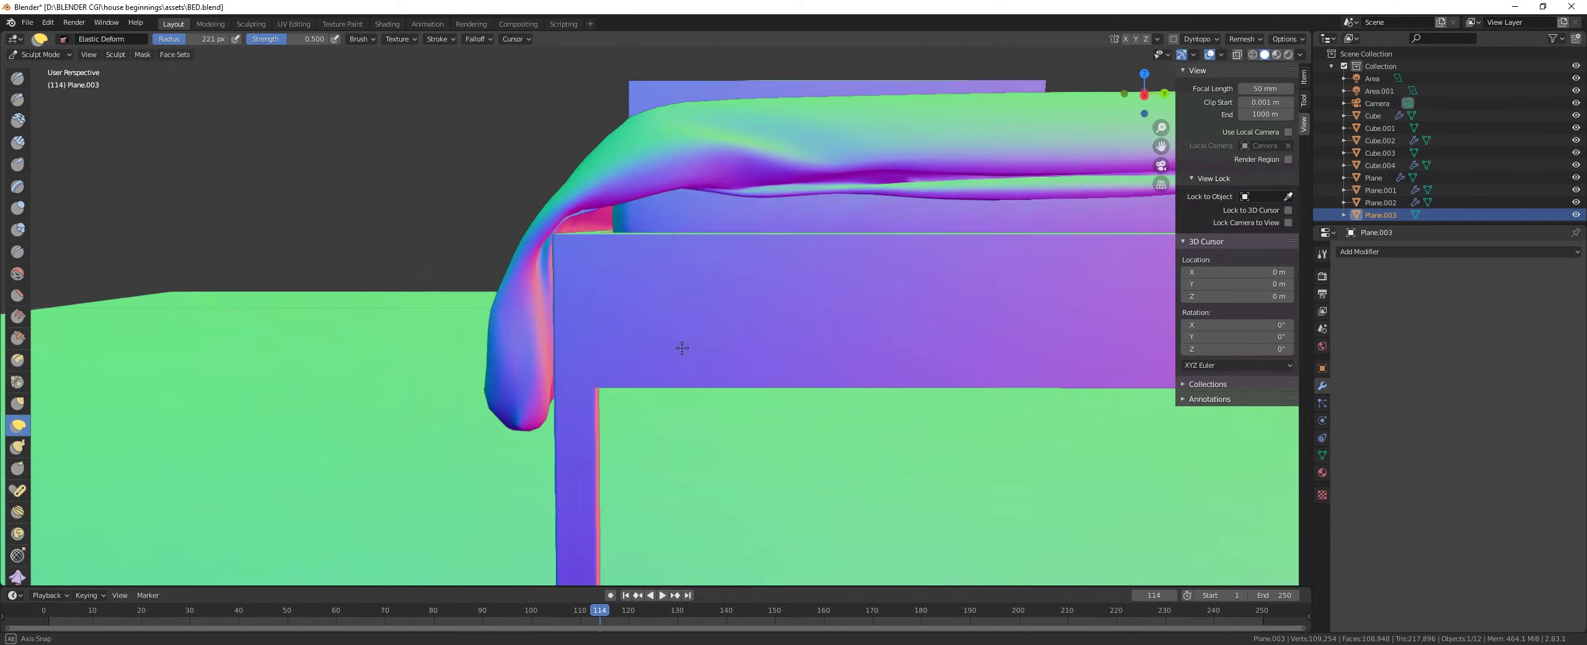
mouse_move(318, 162)
middle_down()
mouse_move(630, 336)
mouse_move(587, 240)
middle_up()
scroll(740, 378, up, 5)
mouse_move(627, 367)
middle_down()
mouse_move(631, 301)
mouse_move(987, 211)
middle_up()
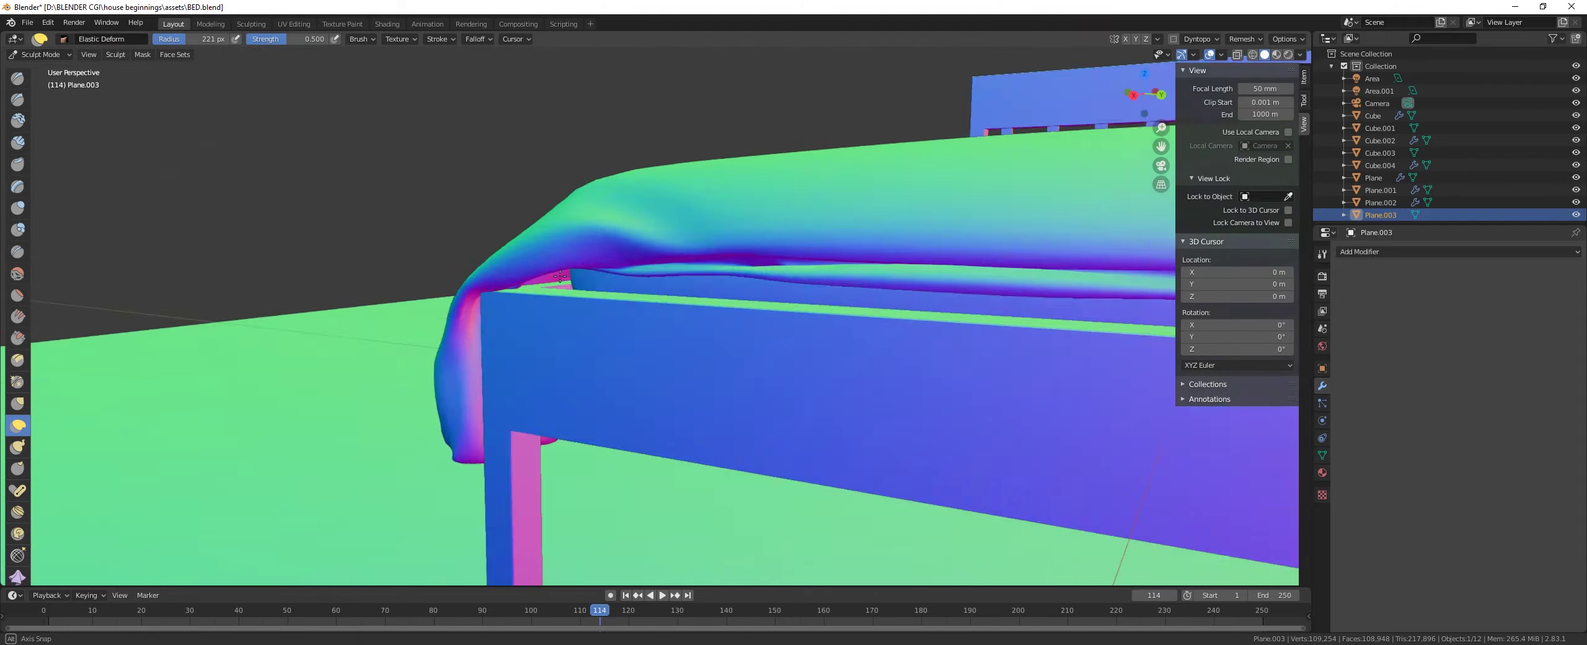
mouse_move(560, 275)
middle_down()
mouse_move(551, 517)
mouse_move(886, 435)
middle_up()
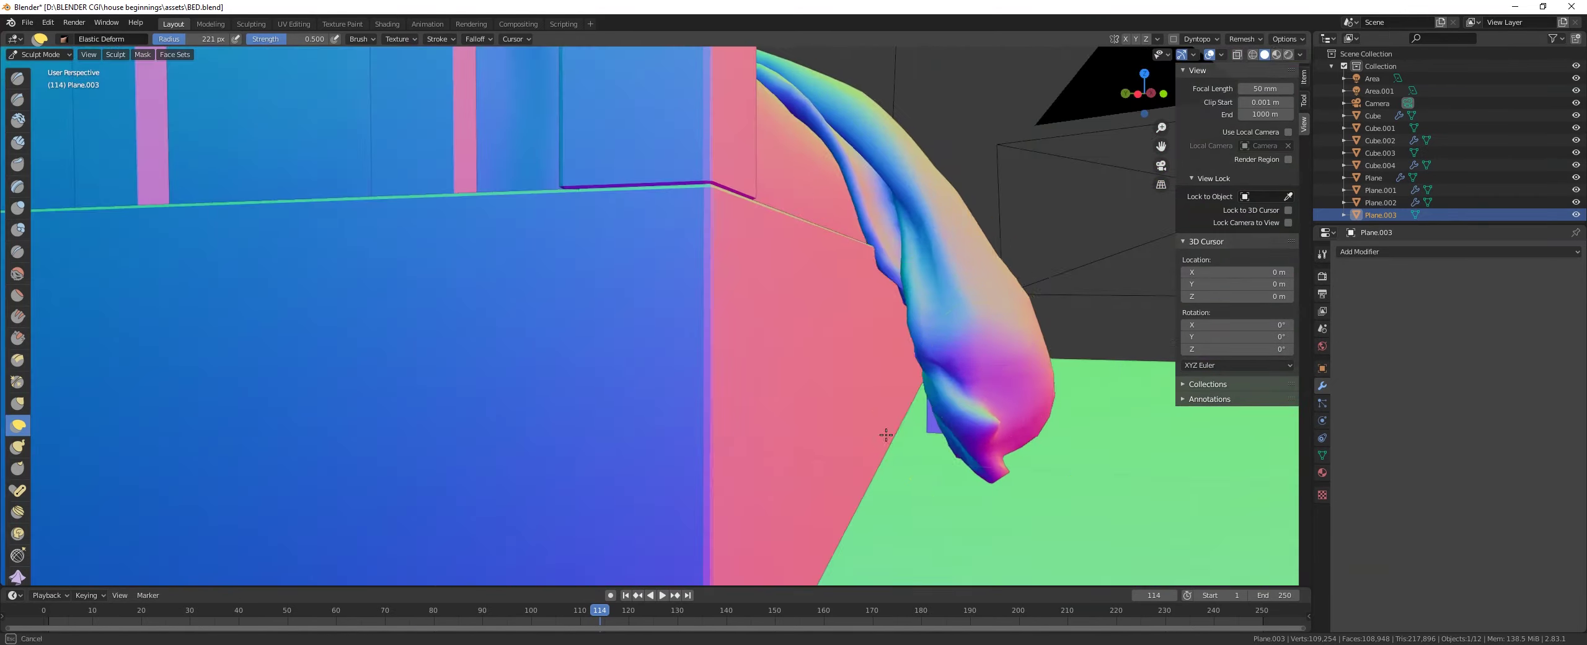
middle_drag(905, 248, 709, 397)
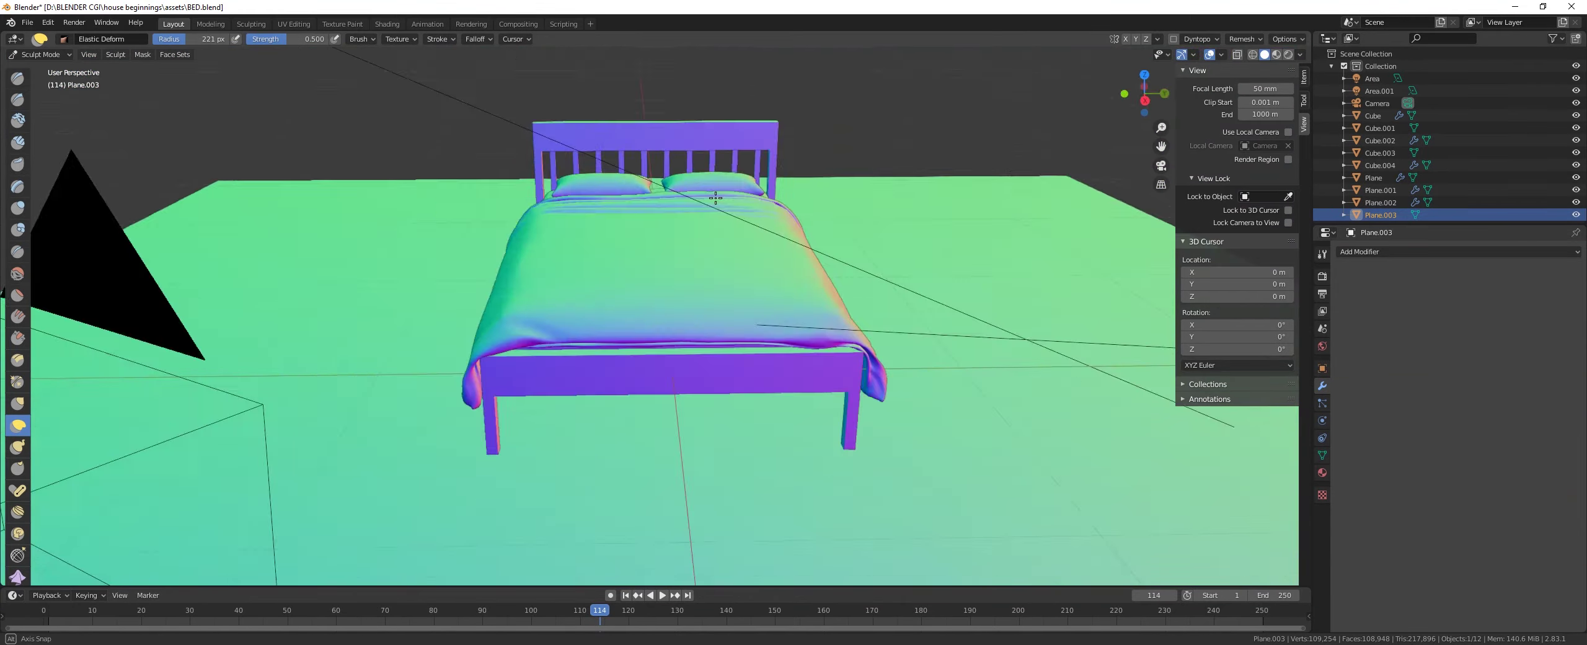
mouse_move(716, 197)
middle_down()
mouse_move(1098, 159)
mouse_move(513, 119)
middle_up()
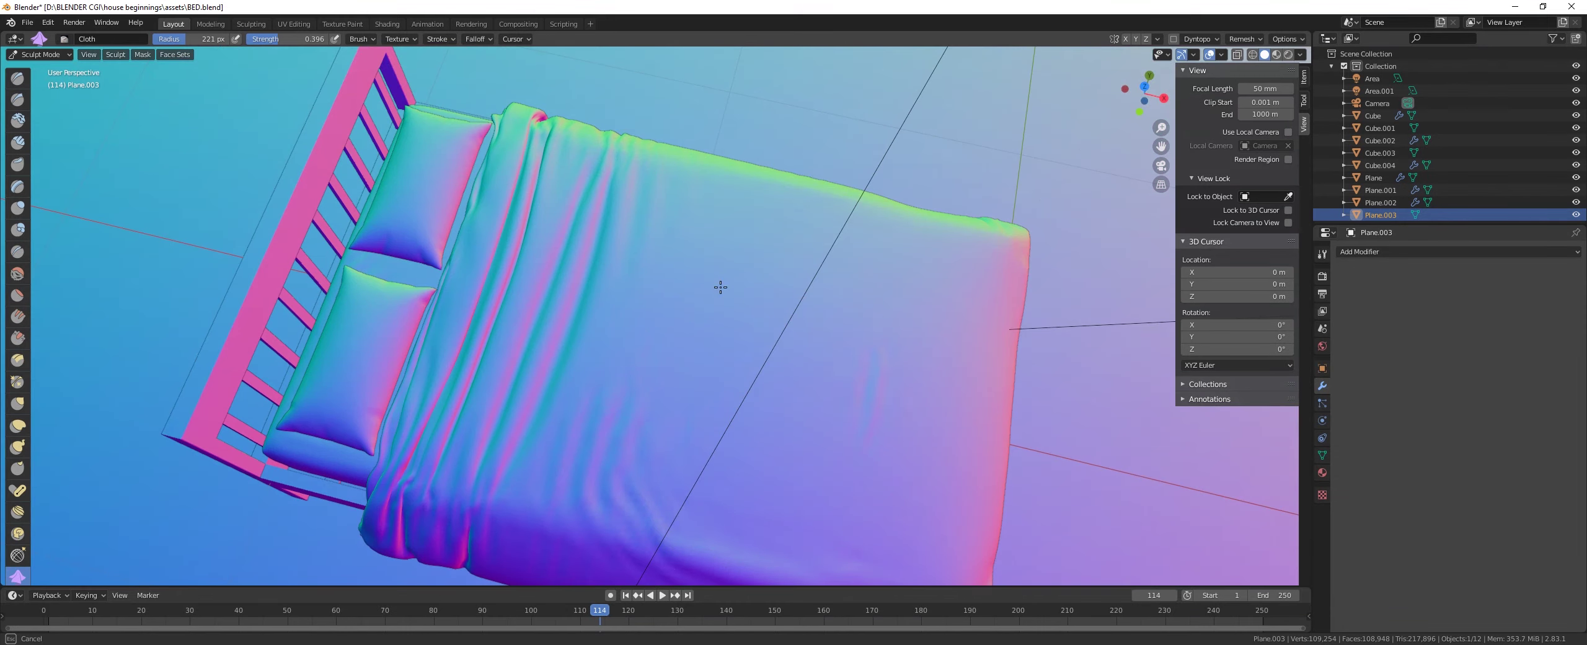
- Stroke three sets of wavy wrinkles into the blanket with the Cloth sculpt brush
middle_drag(720, 287, 514, 379)
drag(514, 378, 744, 287)
middle_drag(744, 287, 487, 204)
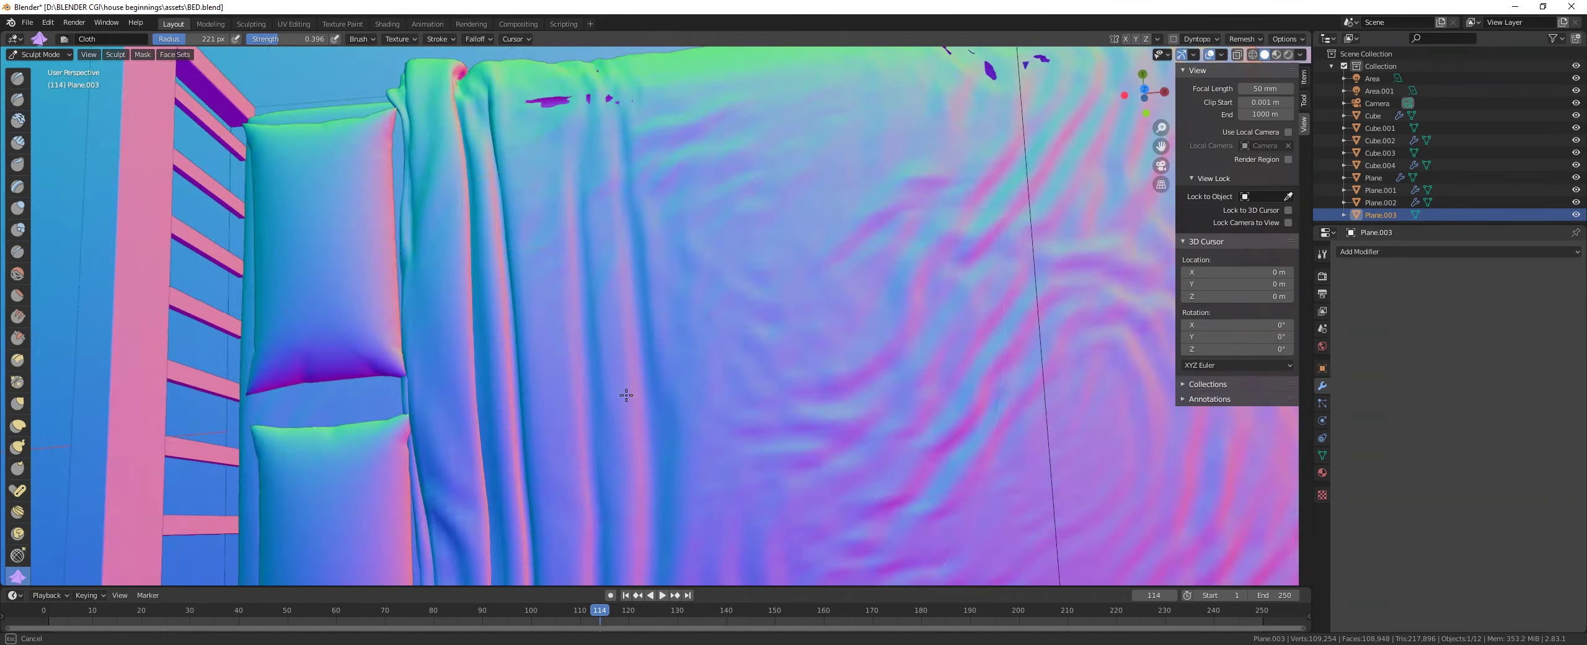
middle_drag(627, 395, 664, 329)
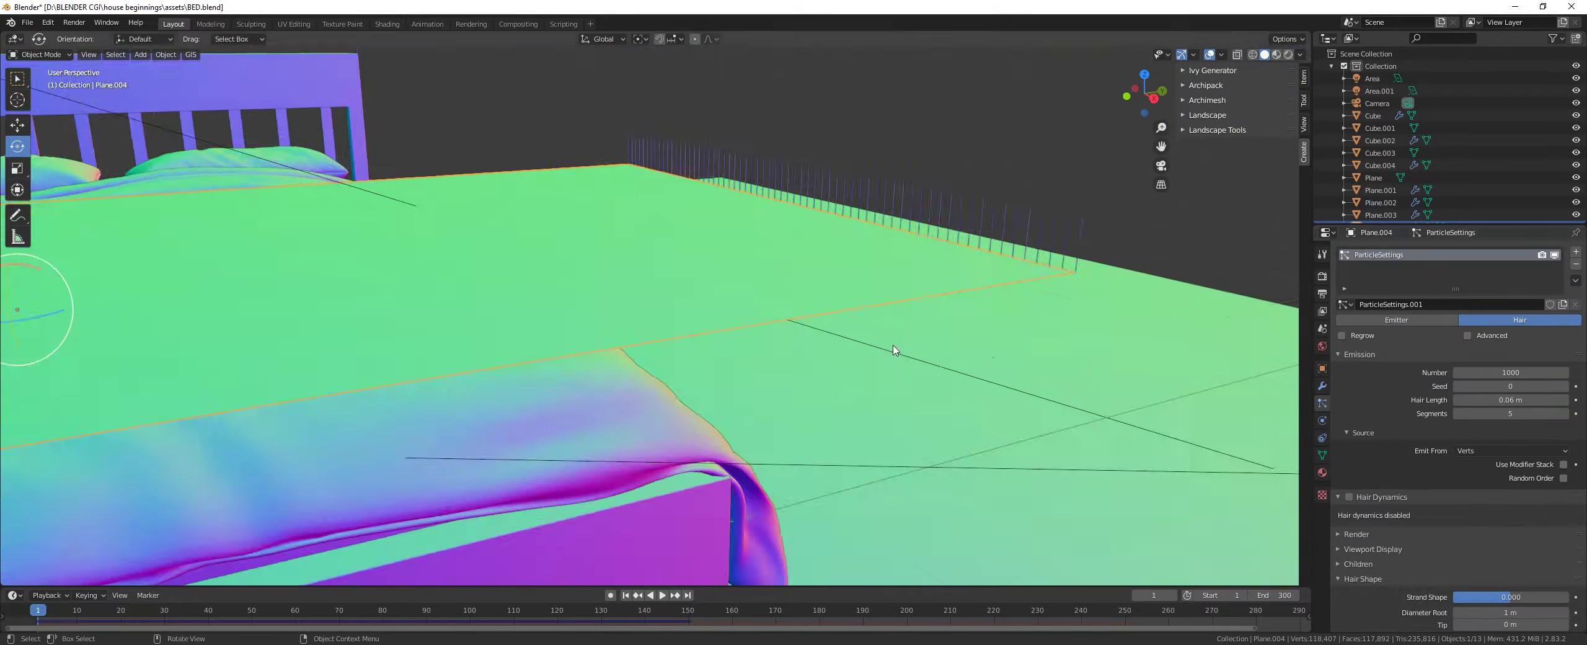
- Preview the checkered blanket material in rendered viewport shading
scroll(1406, 504, down, 5)
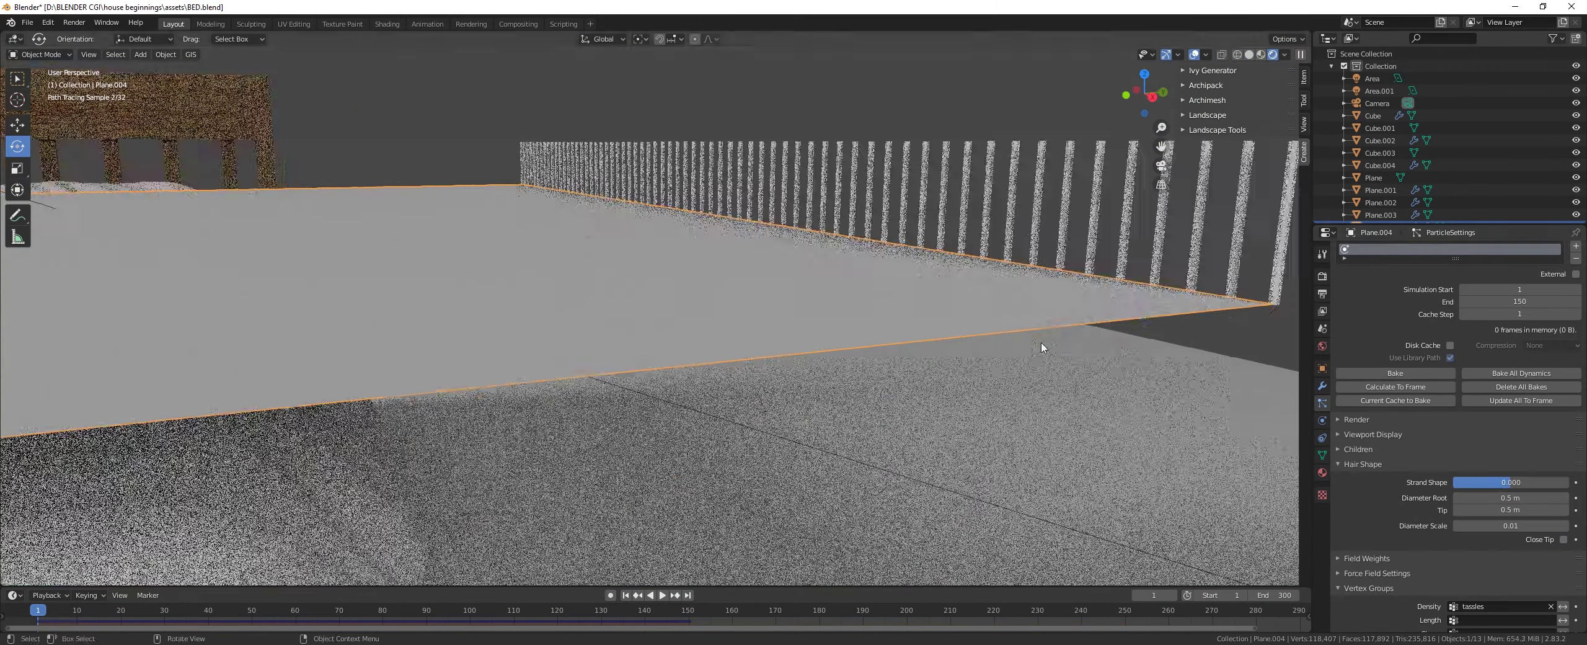
click(1349, 434)
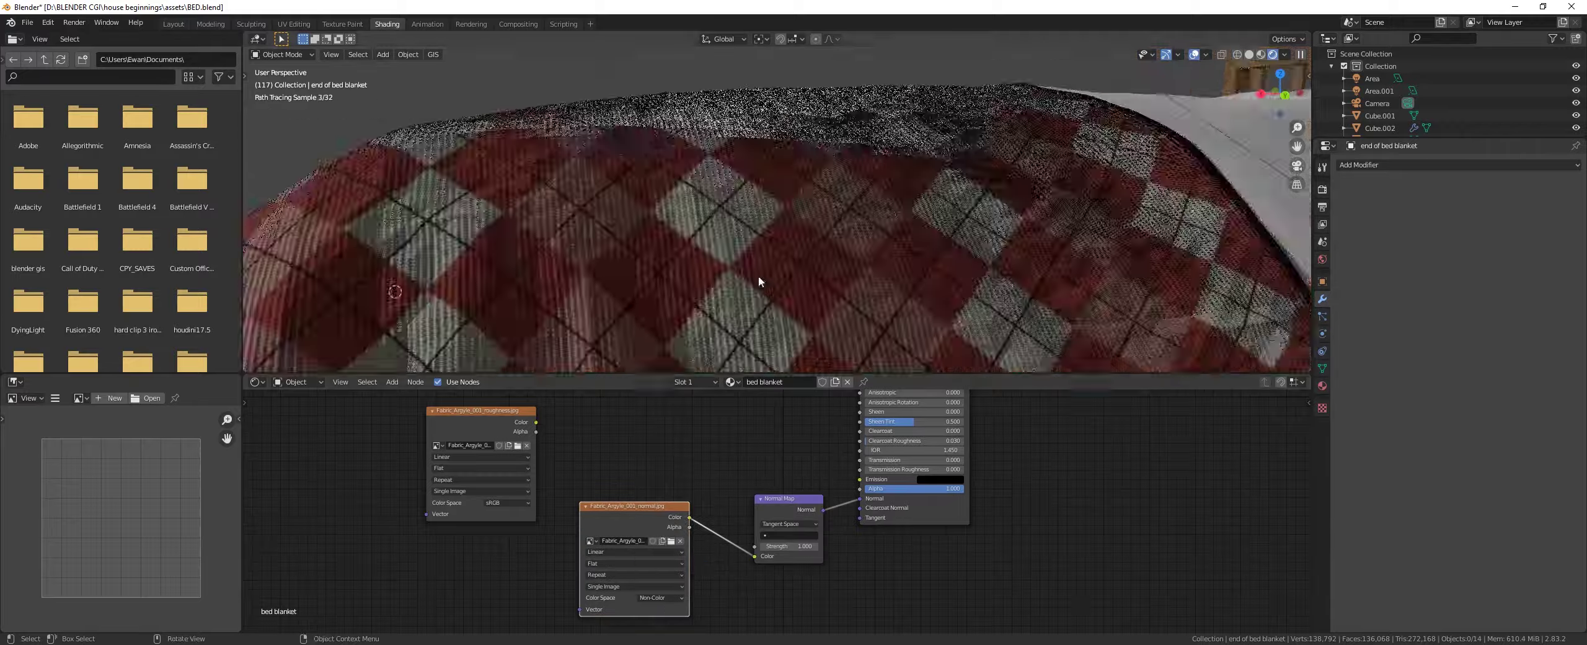
- Add a Normal Map node to the blanket's fabric material
key(shift+a)
click(605, 544)
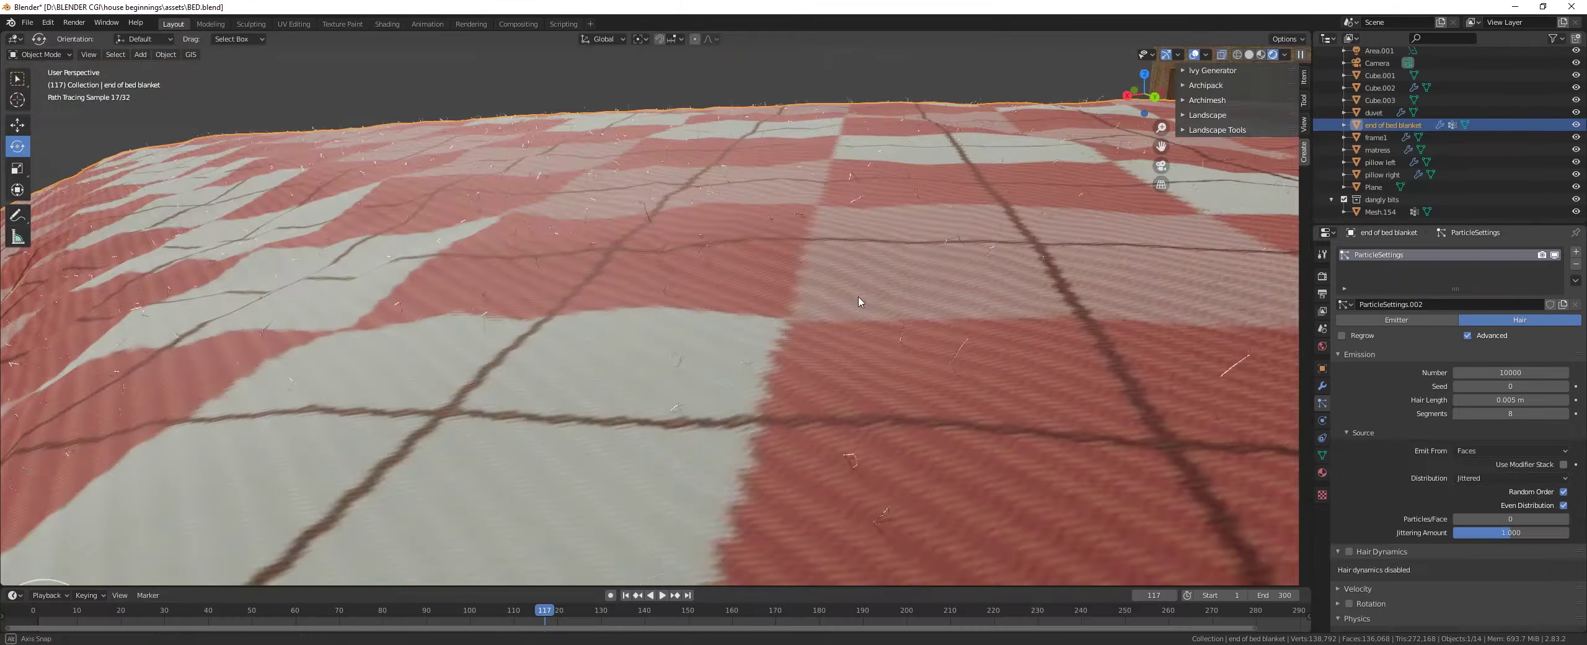
- Apply the 0.001 m hair length and render the close-up camera view at frame 117
key(Return)
scroll(1452, 308, down, 2)
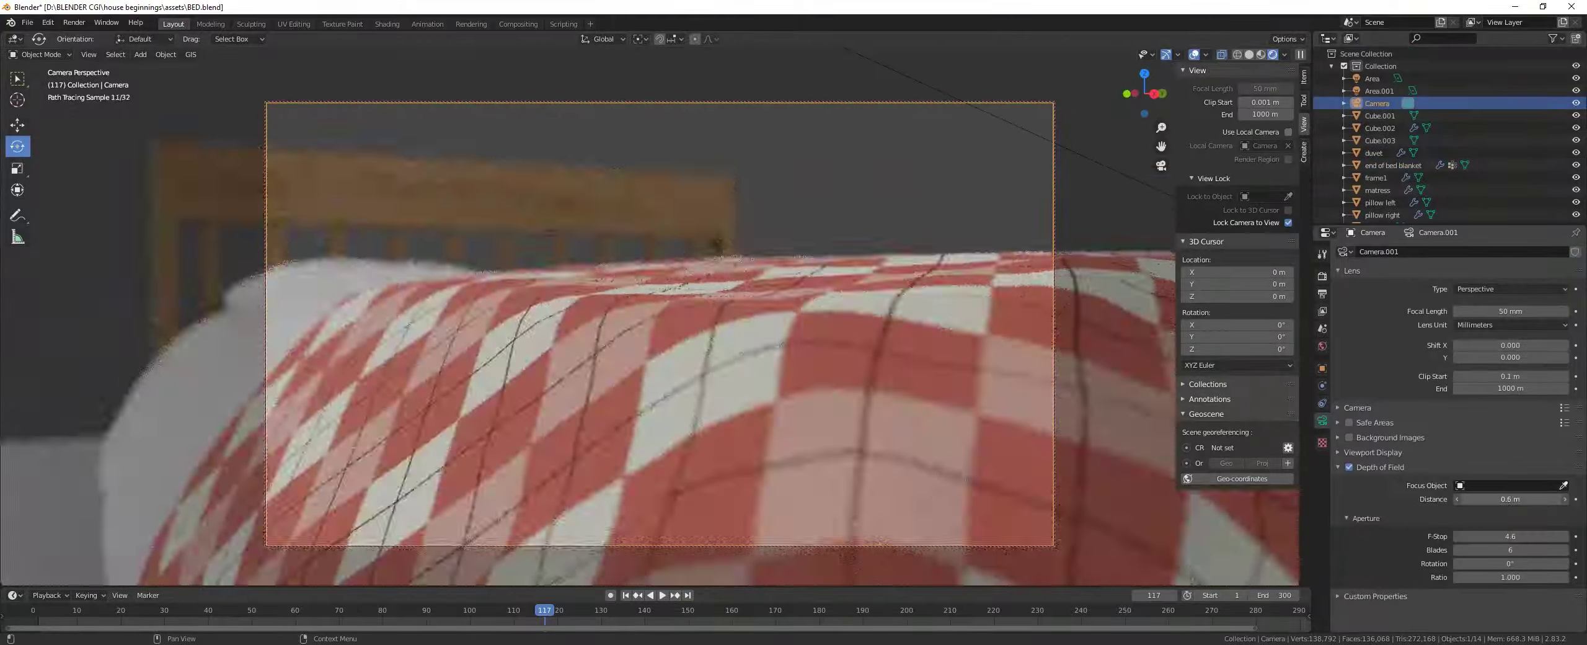
click(1327, 283)
key(F12)
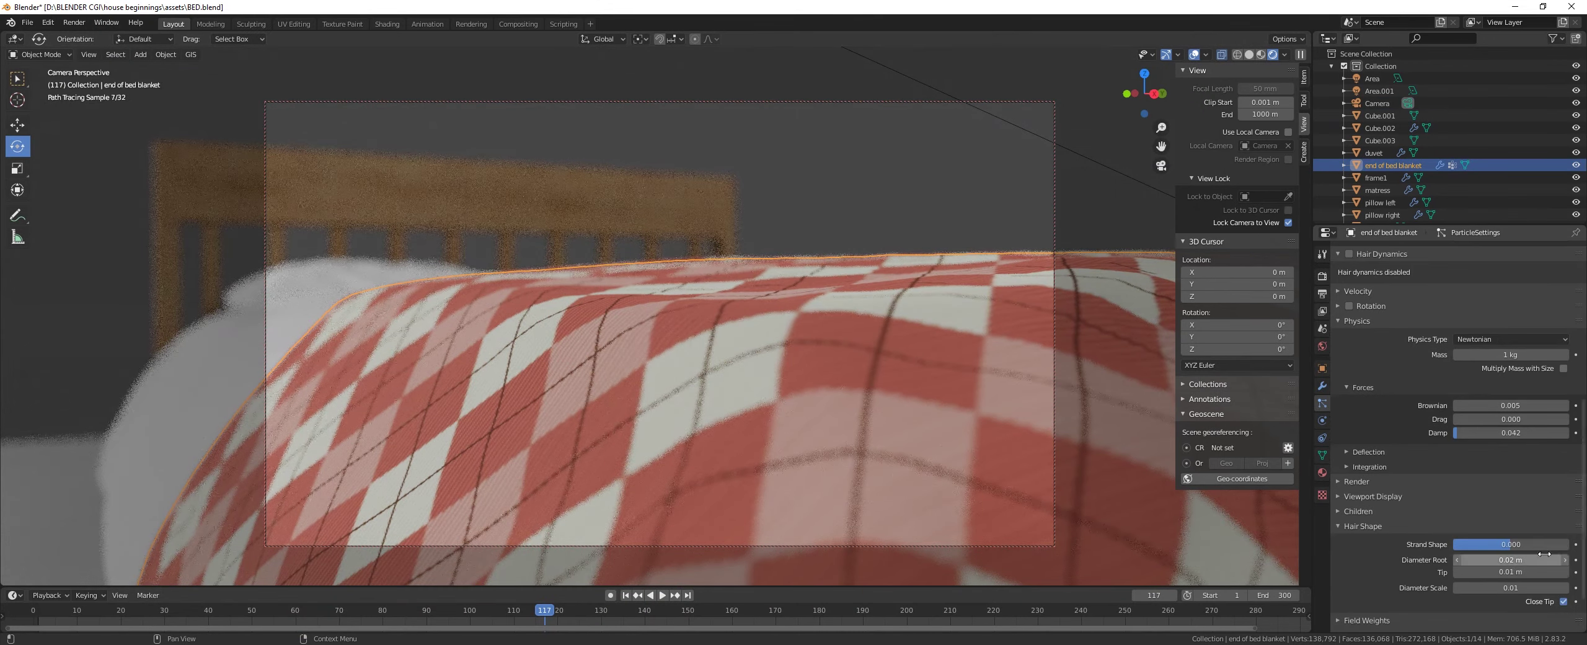
key(F12)
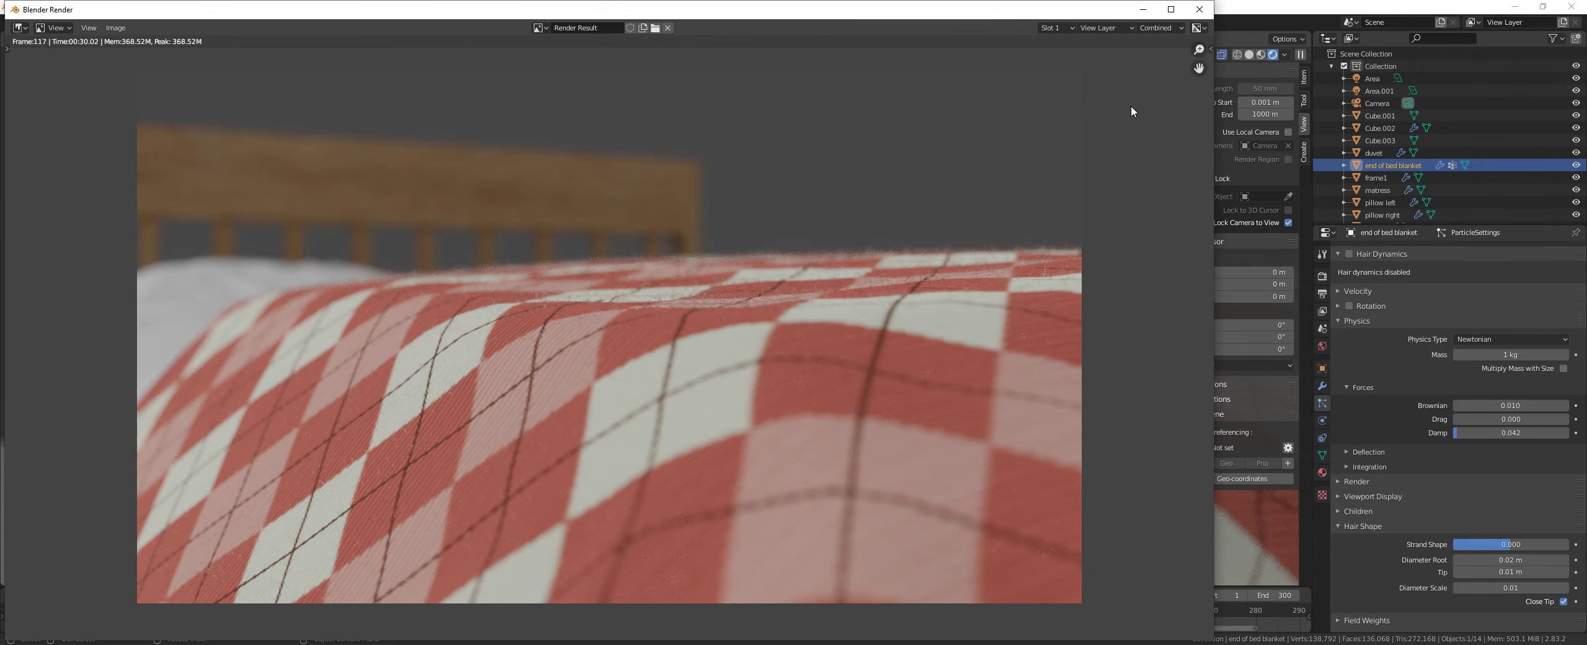
- Close the finished render image window
scroll(1131, 111, up, 3)
scroll(1131, 112, down, 3)
key(Escape)
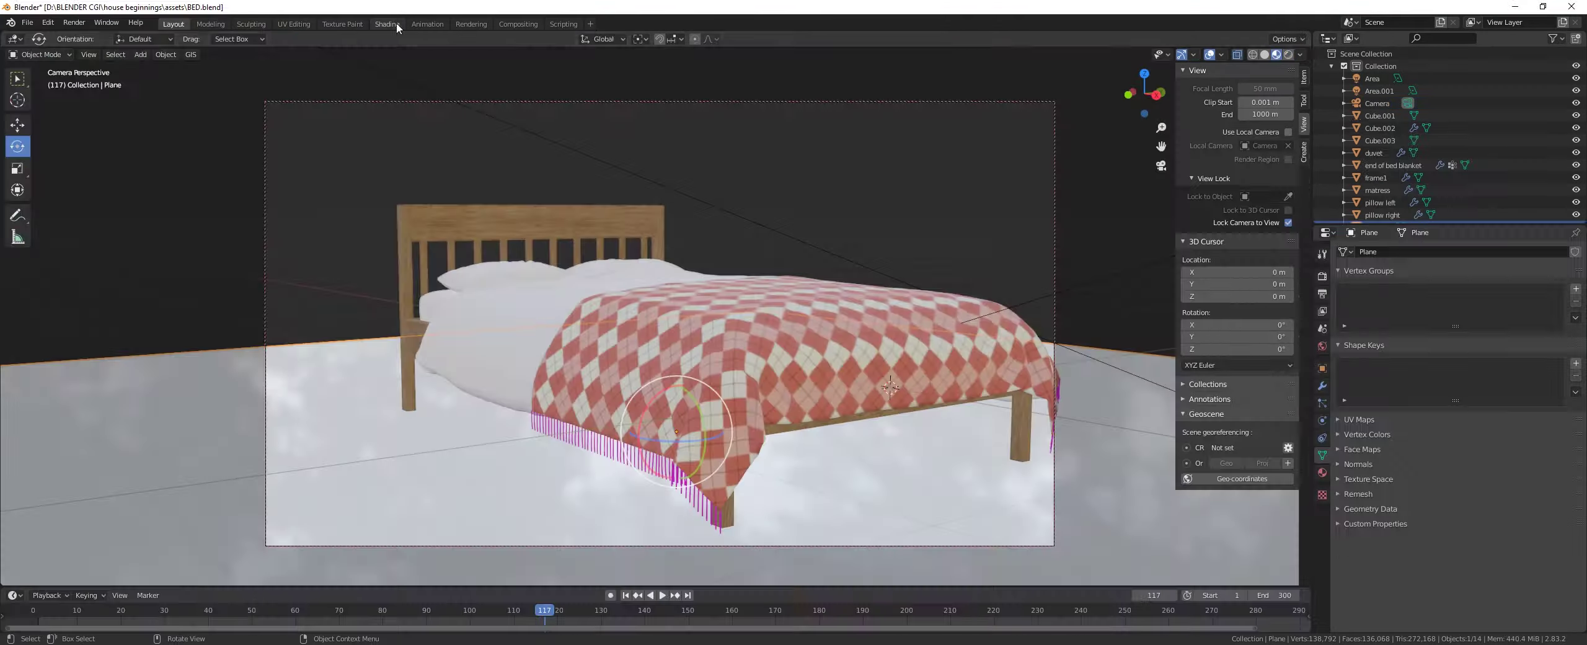
- Switch to the Shading workspace to edit the scene's materials
click(386, 24)
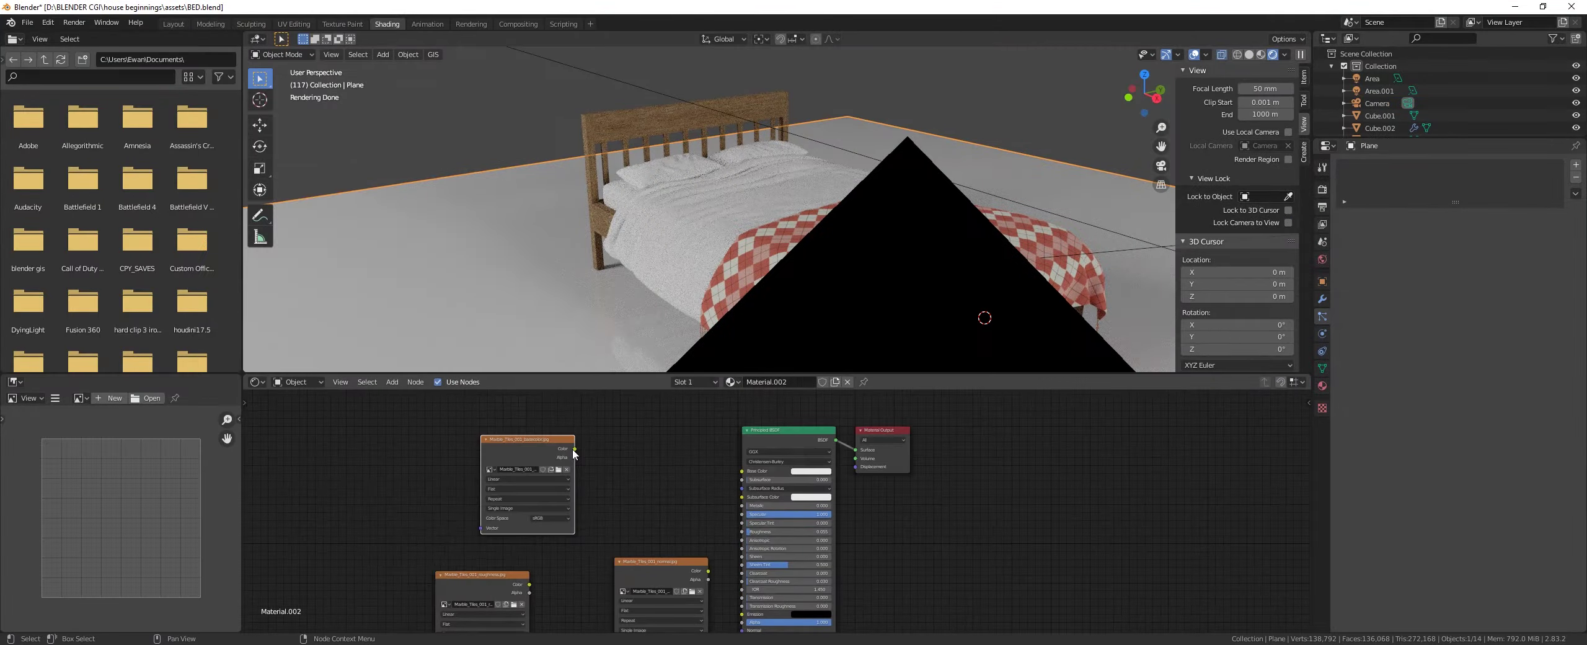